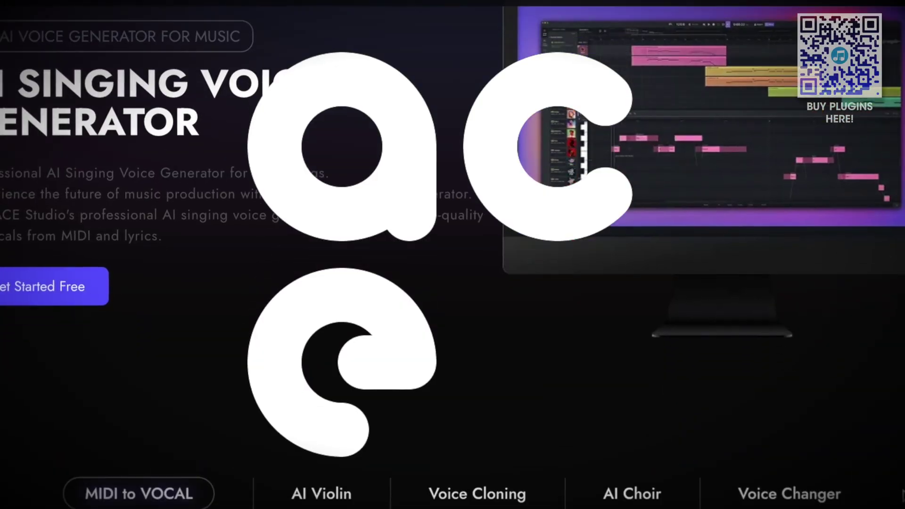
- Look through the ACE Studio web page, covering its feature demo, expert videos and royalty-free AI singers
scroll(895, 492, down, 7)
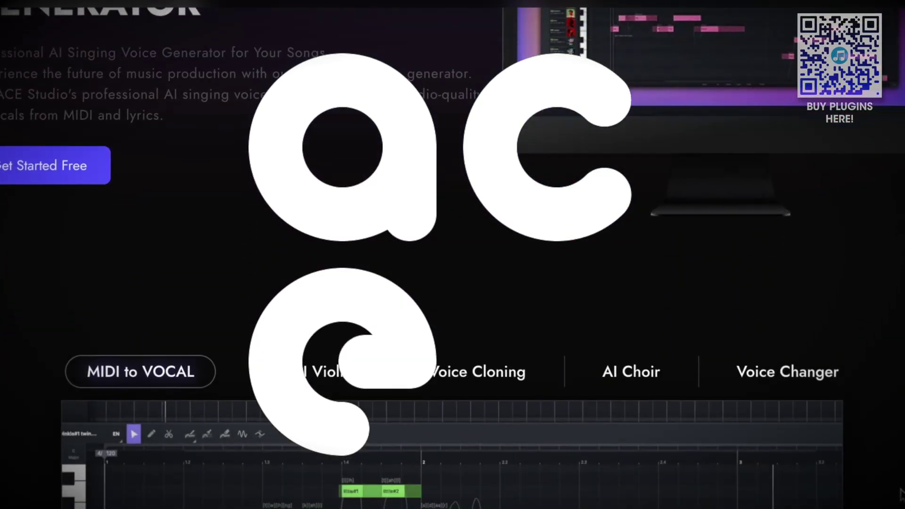
scroll(896, 491, down, 8)
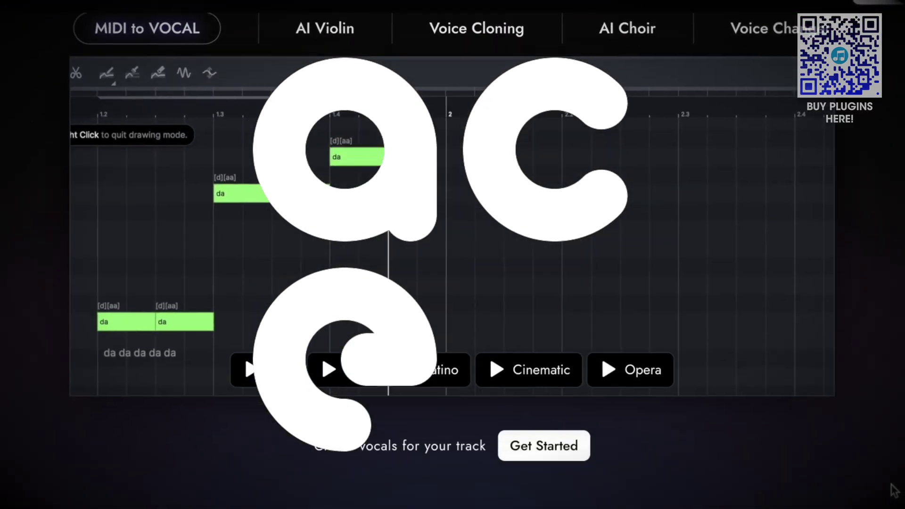
scroll(885, 487, down, 8)
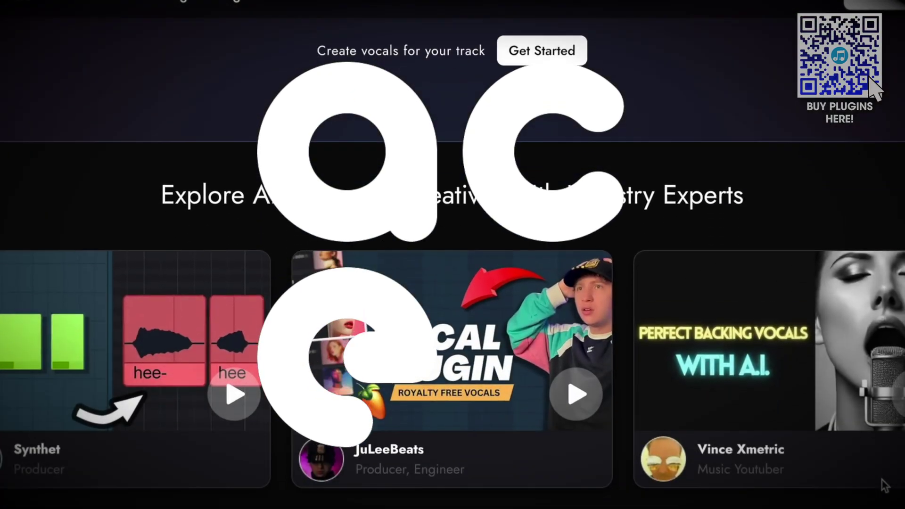
scroll(878, 482, down, 7)
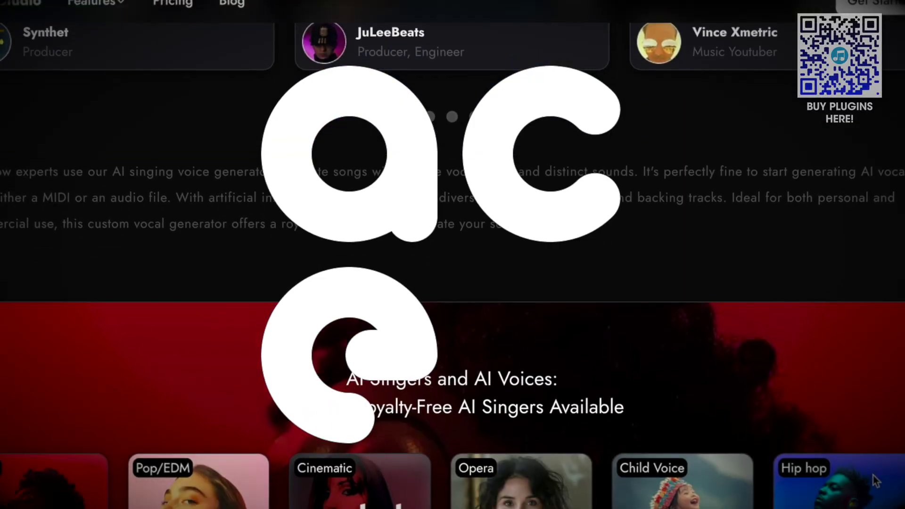
scroll(869, 478, down, 7)
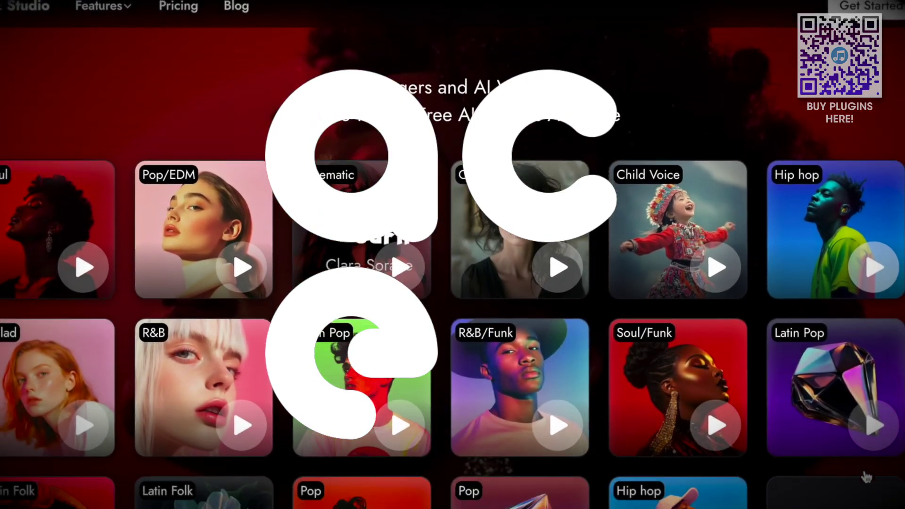
scroll(859, 472, down, 2)
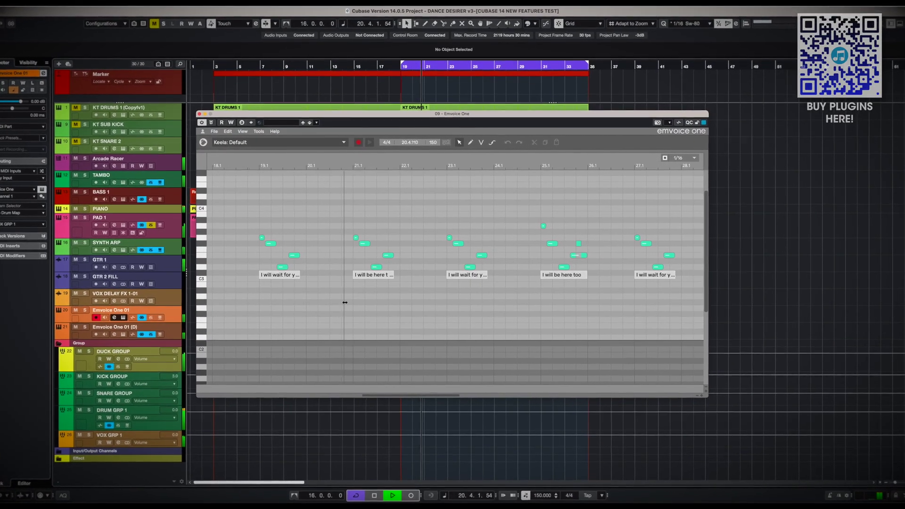
- Open the second lyric phrase, starting "I will be here", in the Emvoice One piano roll
double_click(383, 276)
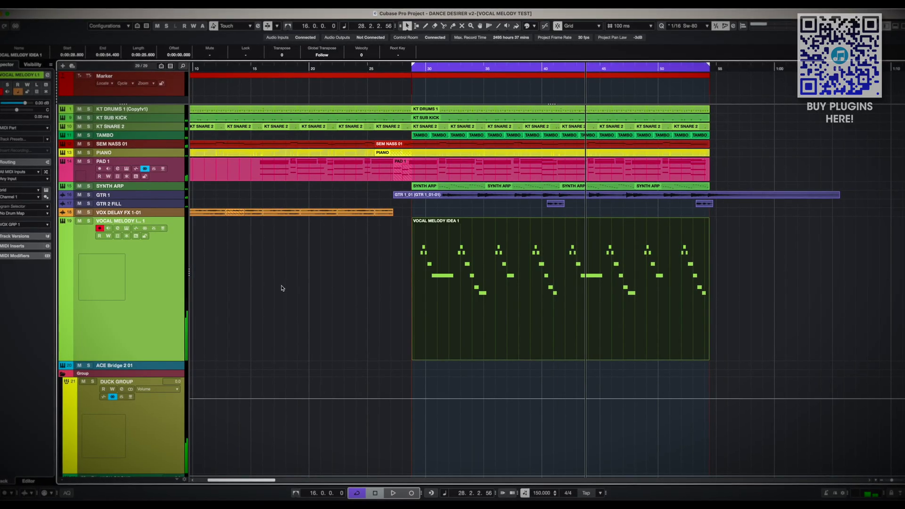
- Start exporting the VOCAL MELODY IDEA 1 part as a MIDI file
click(35, 3)
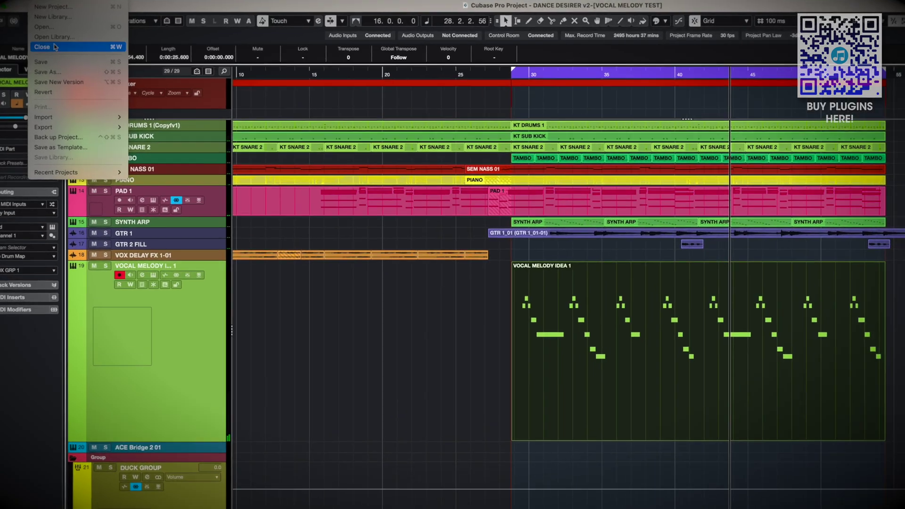
mouse_move(38, 110)
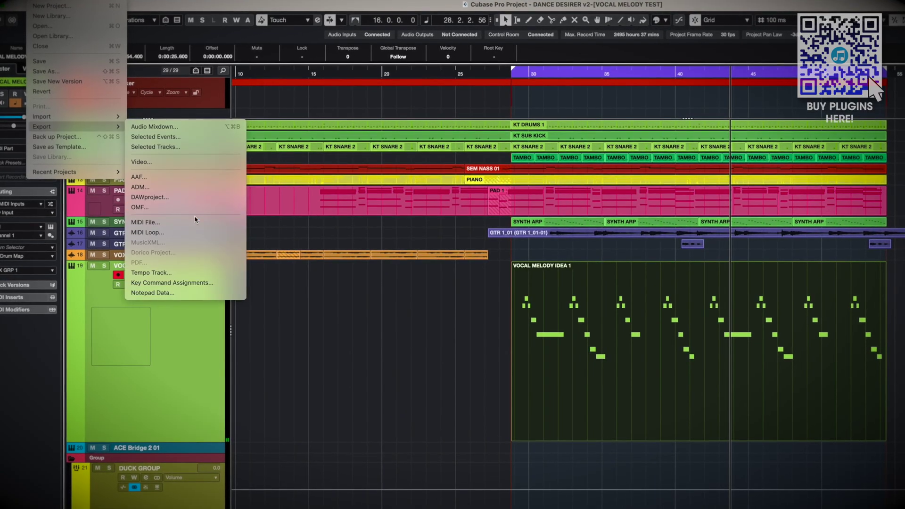
click(146, 222)
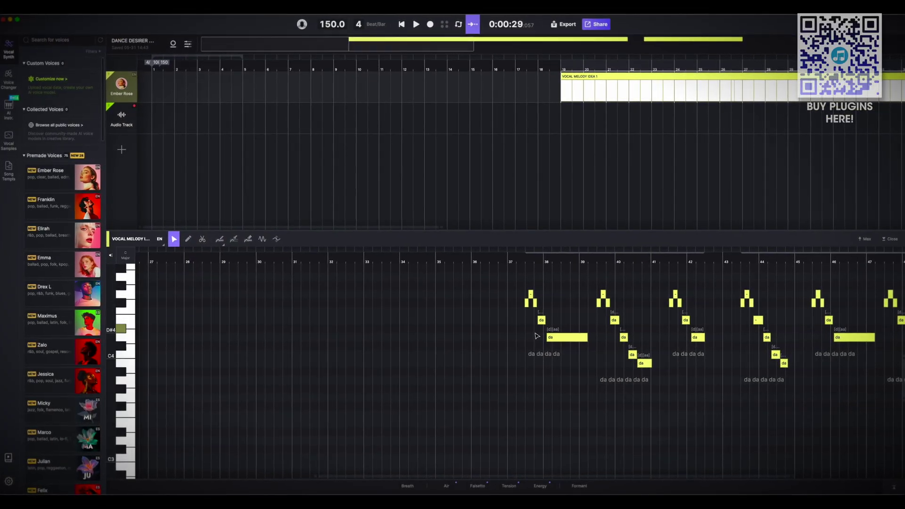
- Replace the placeholder lyrics on the first phrase's notes near bar 37 with "tell", "me", "a" and "story"
scroll(534, 330, up, 5)
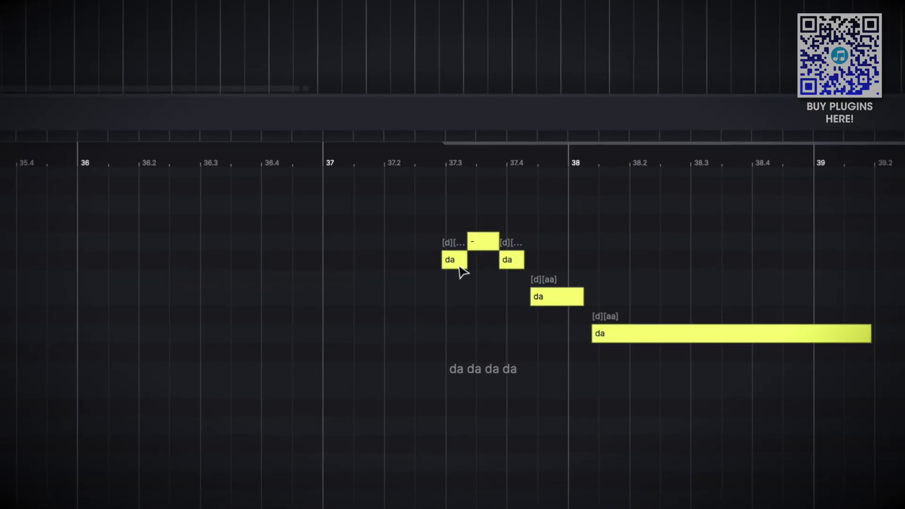
double_click(454, 260)
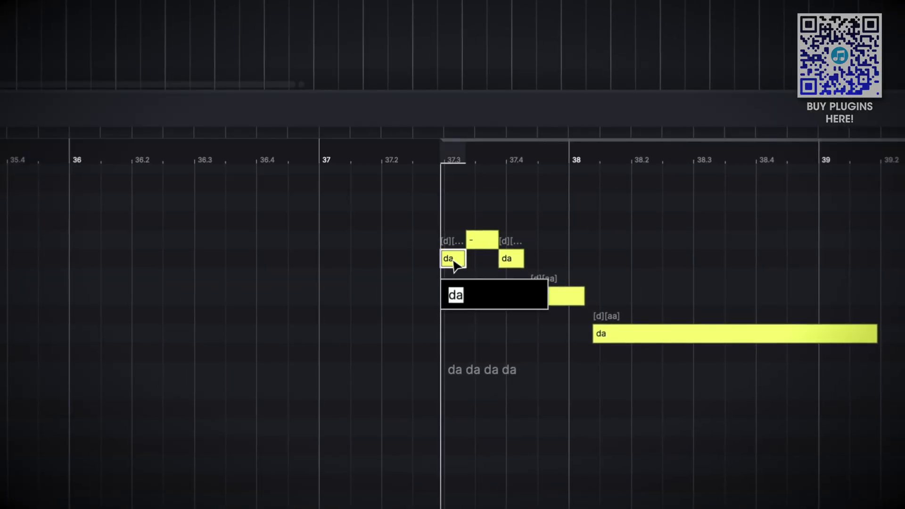
text(tell)
key(Tab)
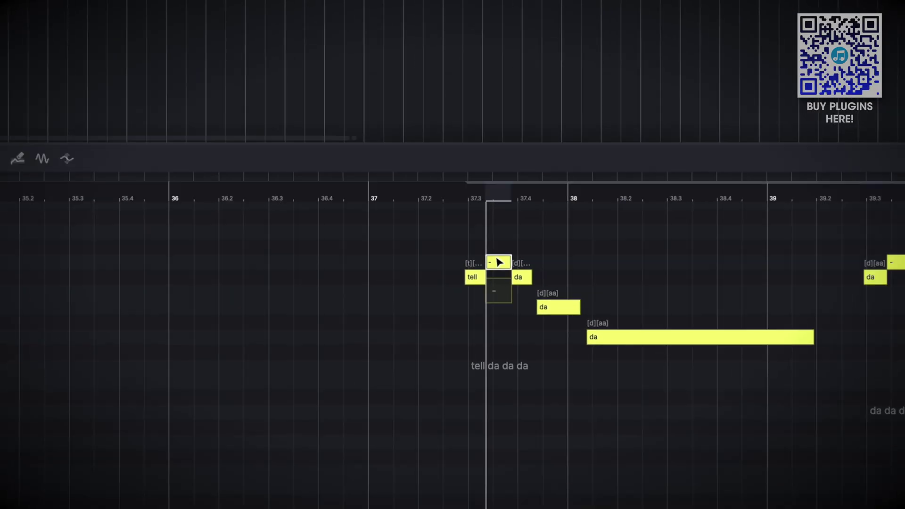
key(Tab)
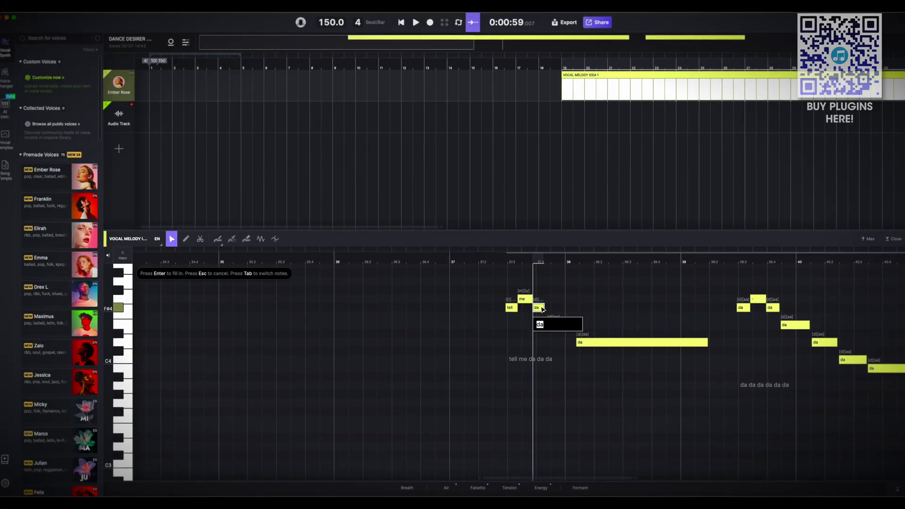
text(a)
key(Tab)
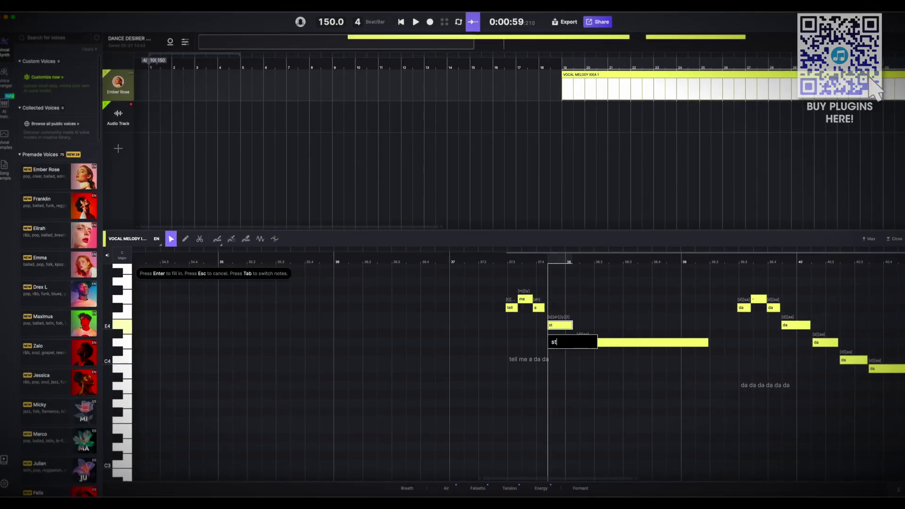
text(story)
key(Return)
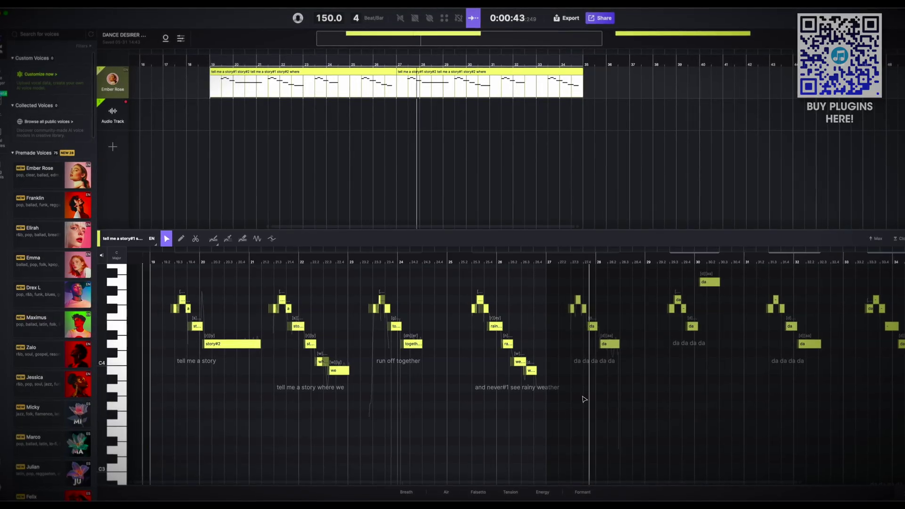
- Switch to the Cubase project to check the vocal melody in the arrangement, and return to ACE Studio
key(super+Tab)
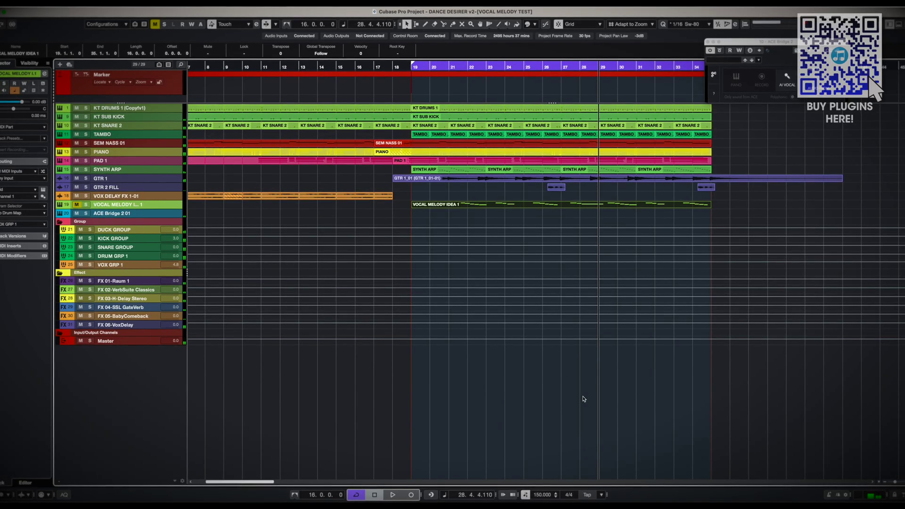
key(super+Tab)
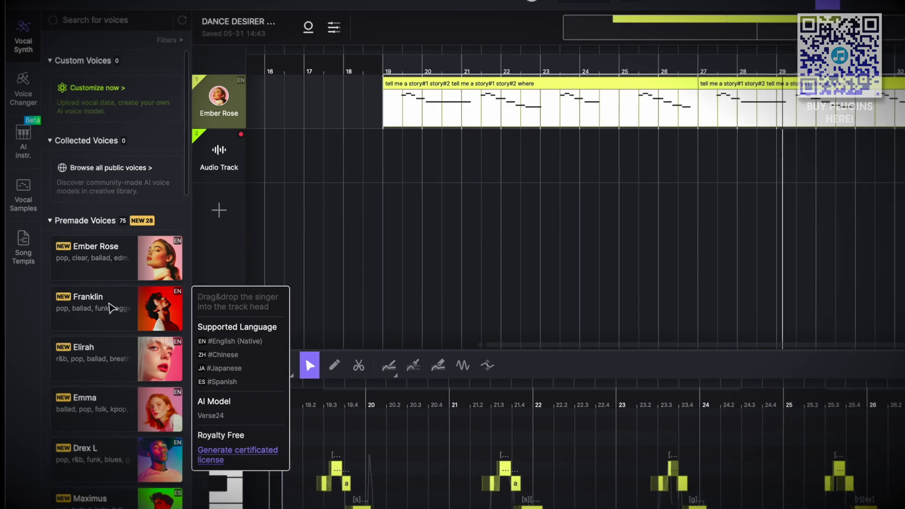
- Try assigning the premade voice Franklin to the Ember Rose track and select that vocal track
drag(57, 202, 56, 205)
drag(107, 305, 215, 117)
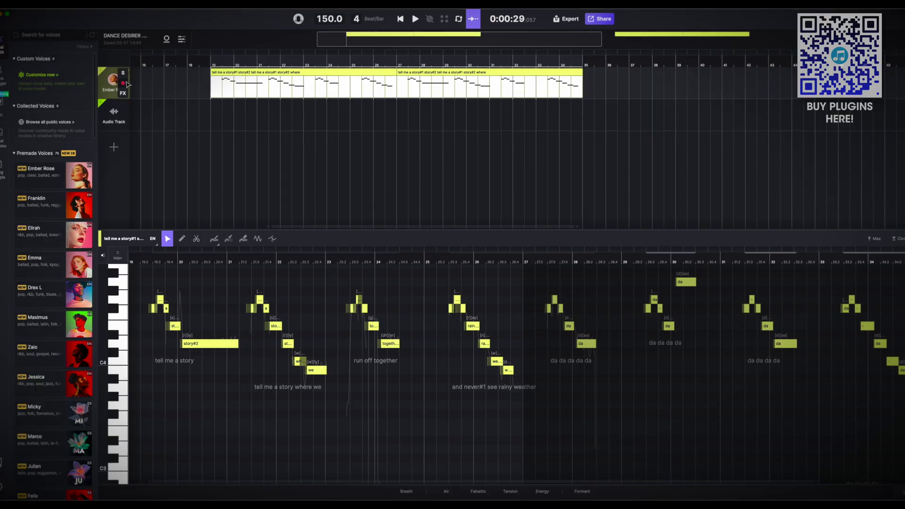
click(104, 75)
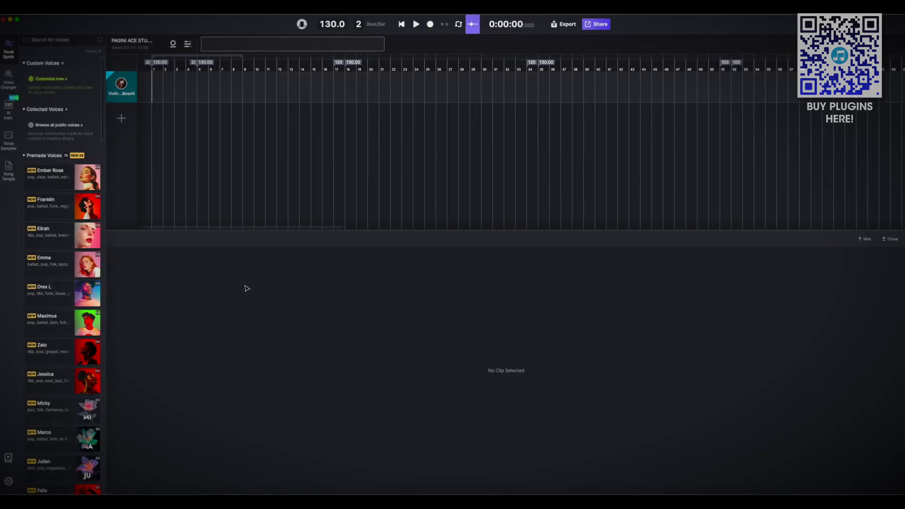
- Import the Solo Violin Caprice No. 24 in A Minor MIDI file from Downloads at the start of the violin track
key(super+Tab)
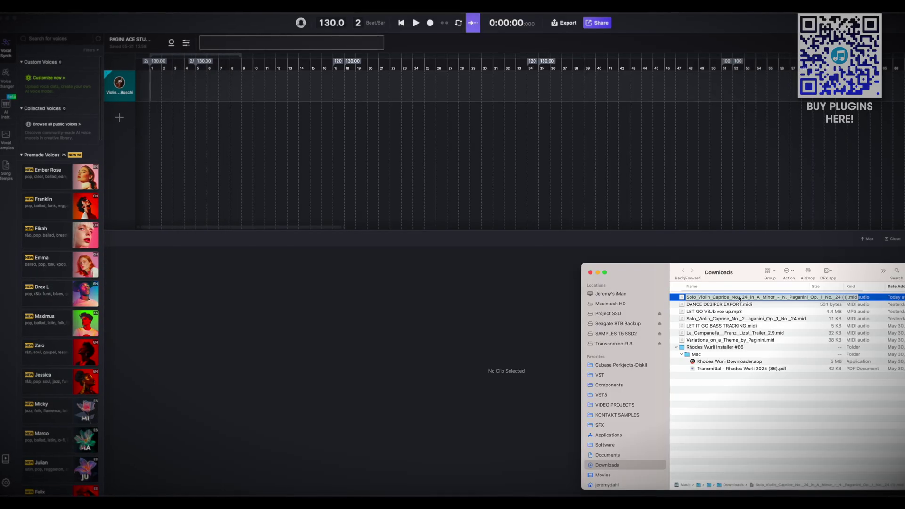
drag(740, 298, 149, 93)
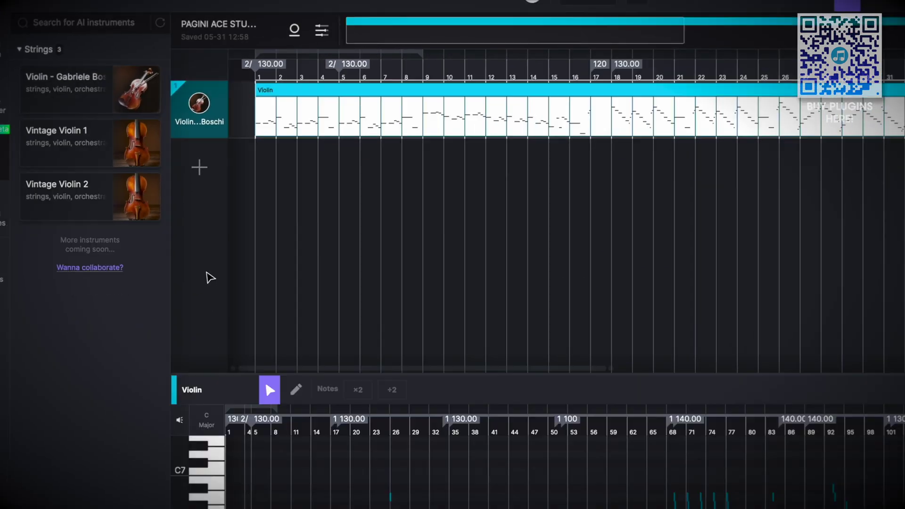
- Play the AI violin track and inspect its notes closely around bars 24 to 31
key(space)
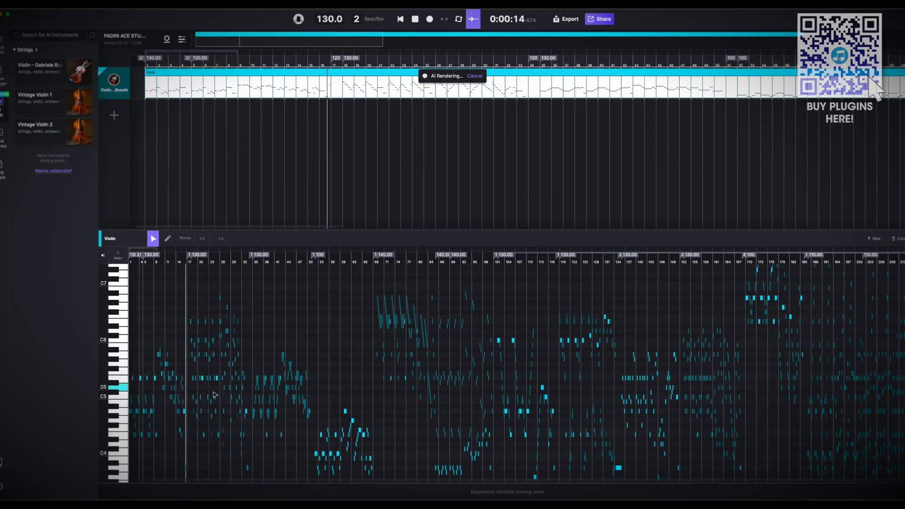
scroll(213, 394, up, 3)
scroll(214, 394, up, 5)
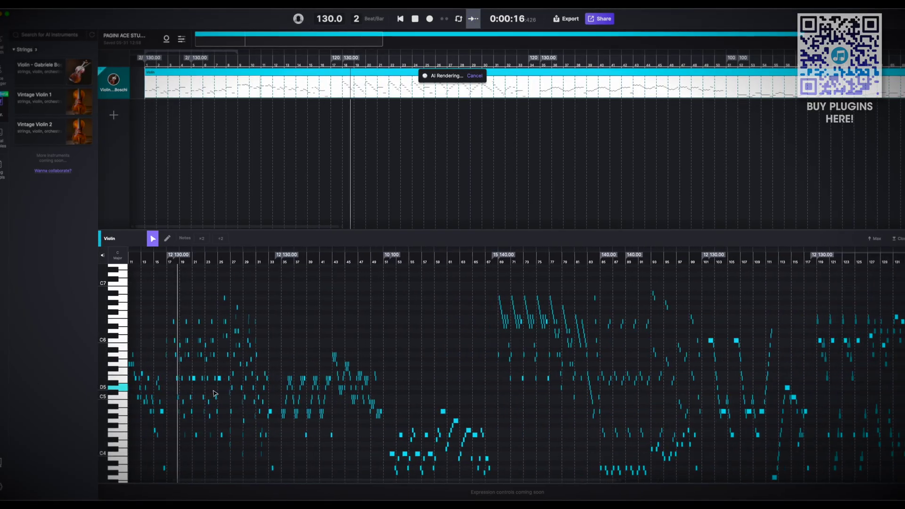
scroll(214, 394, up, 6)
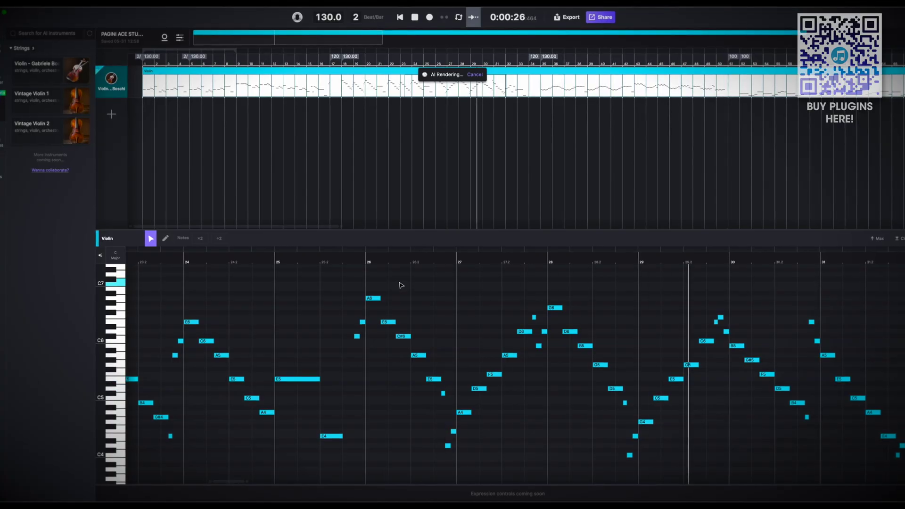
key(space)
- Switch to Cubase, audition the Vienna Synchron Player violin for comparison, and close the plugin window
key(super+Tab)
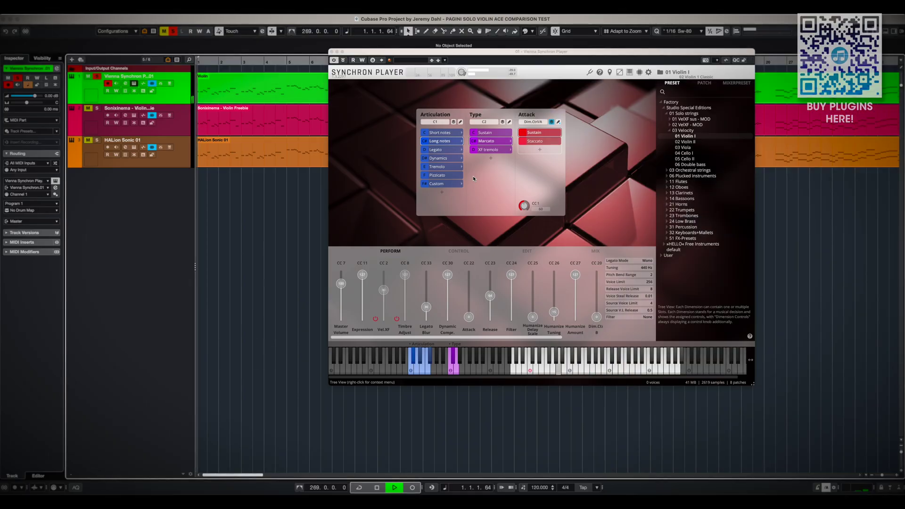
key(space)
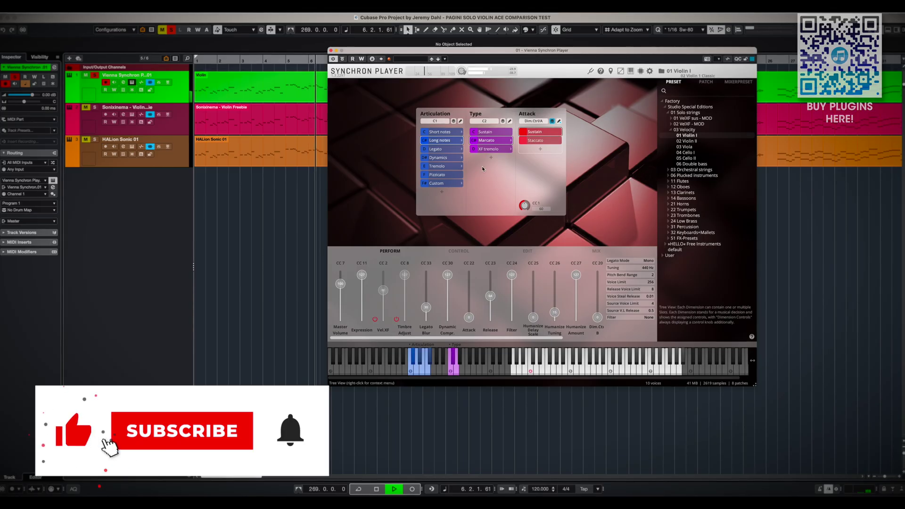
drag(449, 56, 452, 83)
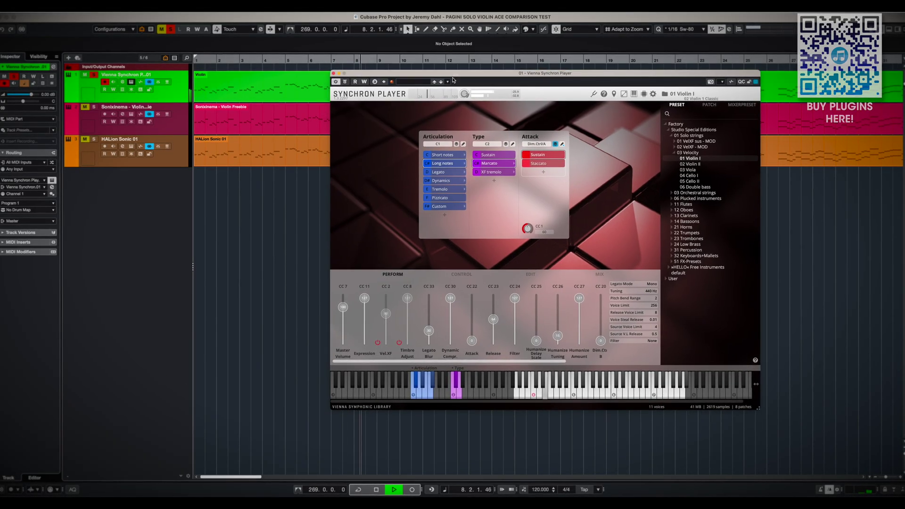
key(space)
key(super+w)
- Return to ACE Studio and play the AI violin track from the beginning for comparison
key(super+Tab)
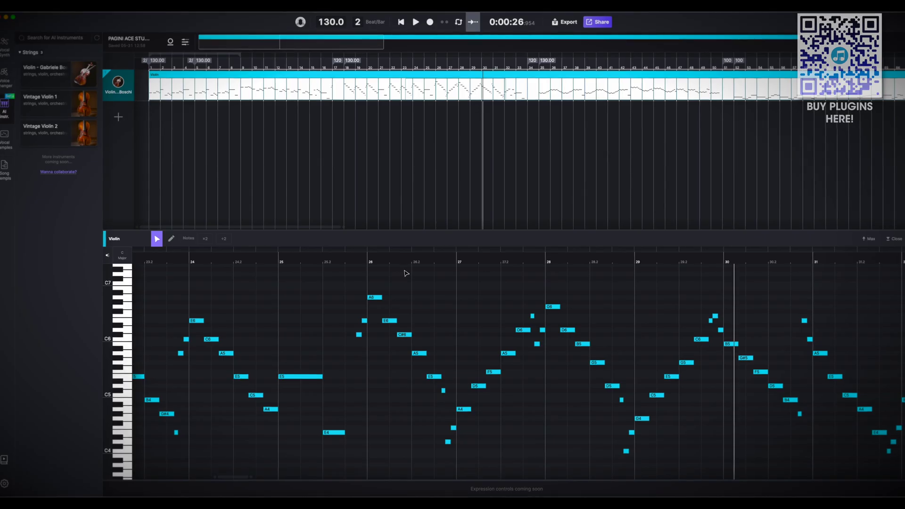
key(Home)
key(space)
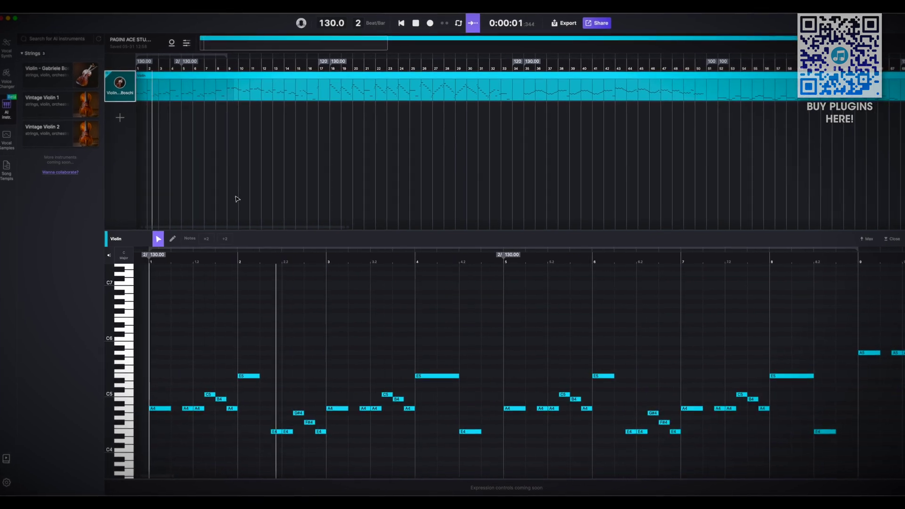
key(space)
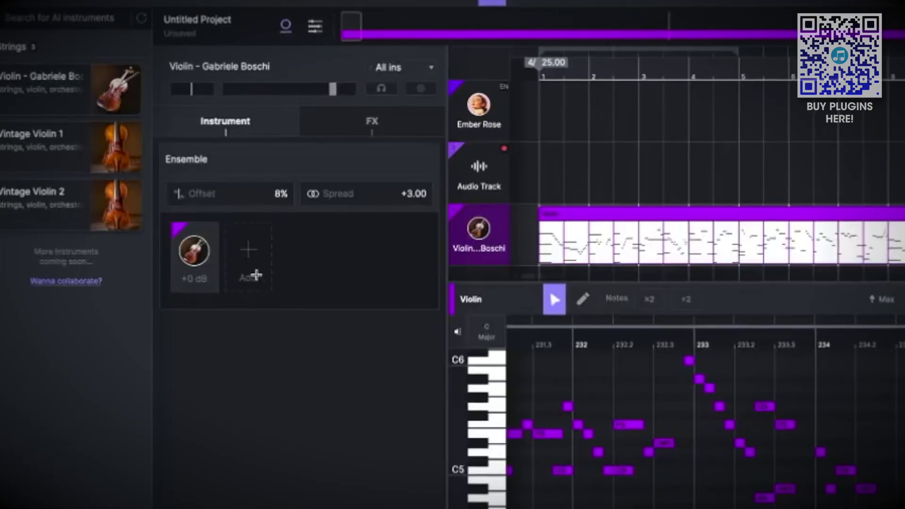
- Expand the violin track's ensemble with two more copies of its current violin, plus Vintage Violin 2 and Vintage Violin 1
click(257, 271)
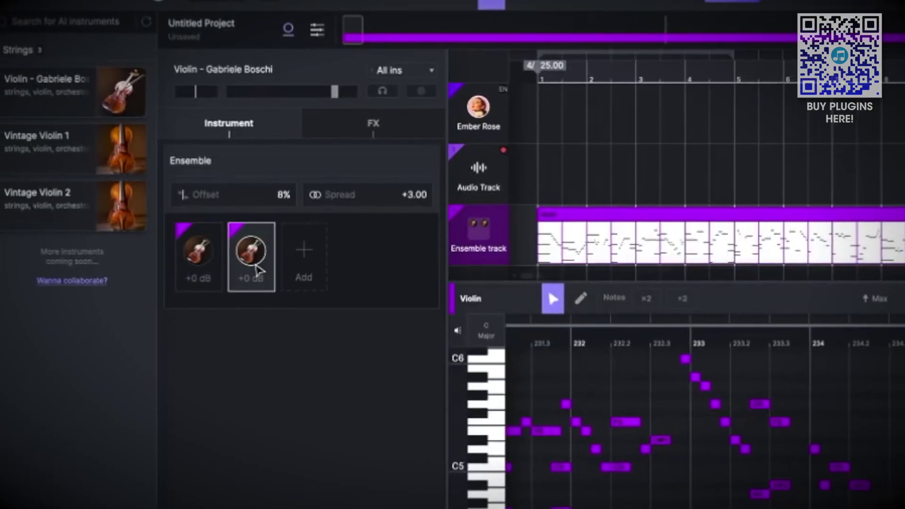
click(304, 272)
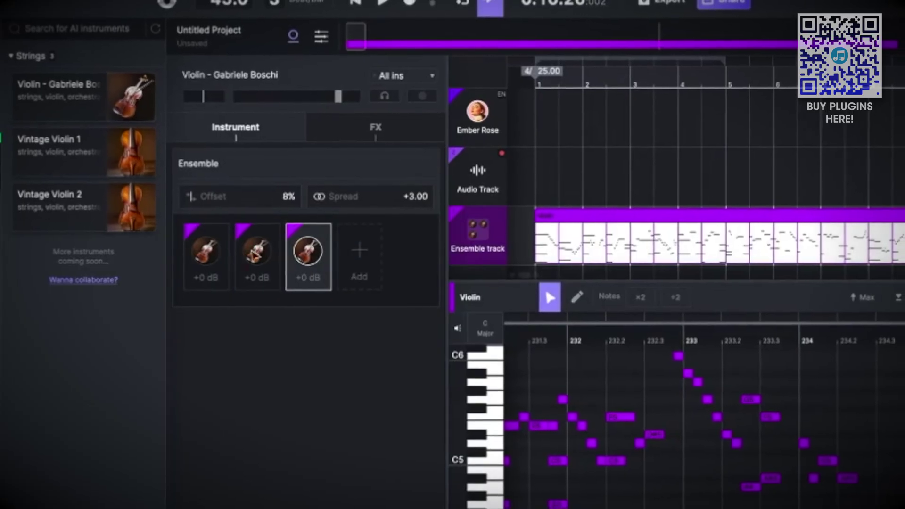
mouse_move(118, 207)
drag(123, 211, 360, 274)
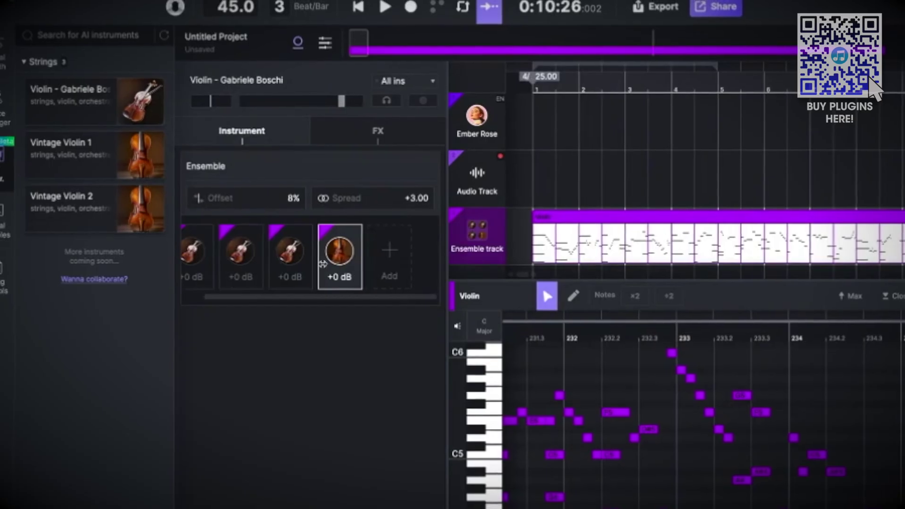
mouse_move(139, 172)
drag(138, 173, 380, 263)
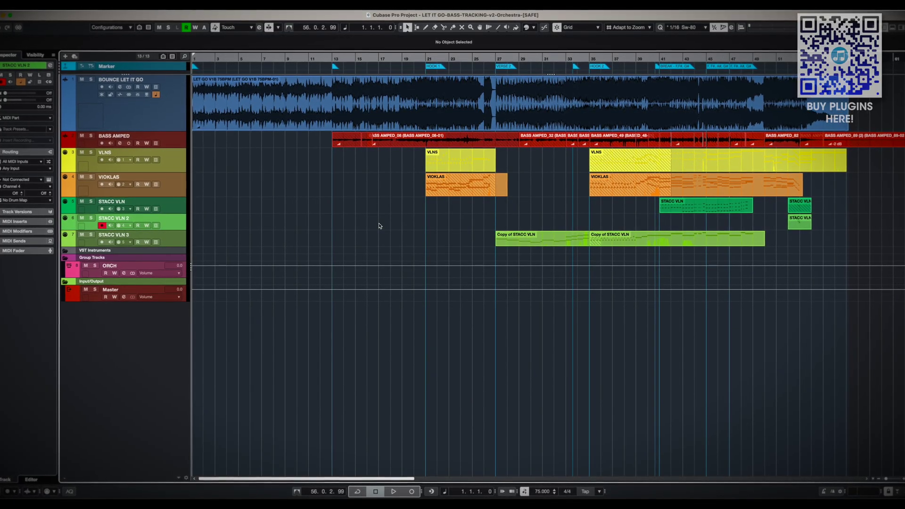
- Select and solo the string MIDI tracks in the LET IT GO project and export them as a MIDI file
key(shift+Up)
key(shift+Up)
key(shift+Up)
key(shift+Down)
key(s)
click(37, 3)
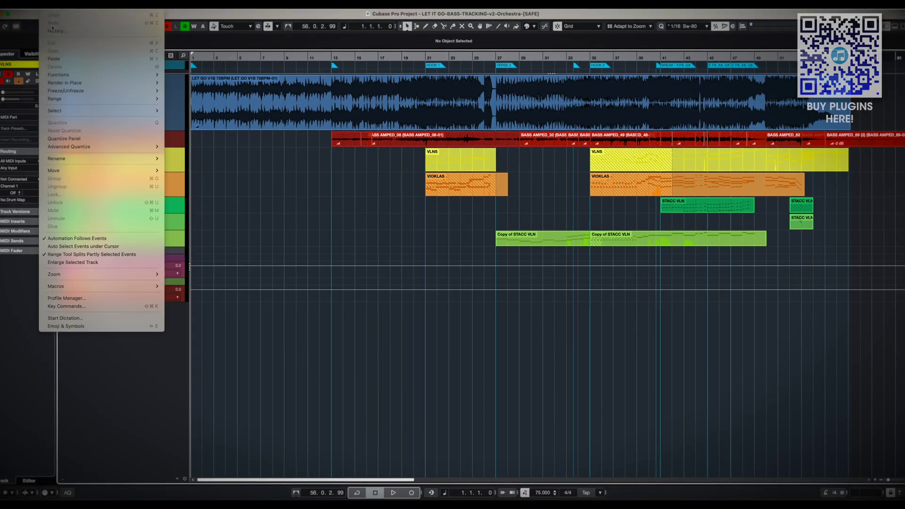
mouse_move(61, 110)
click(151, 185)
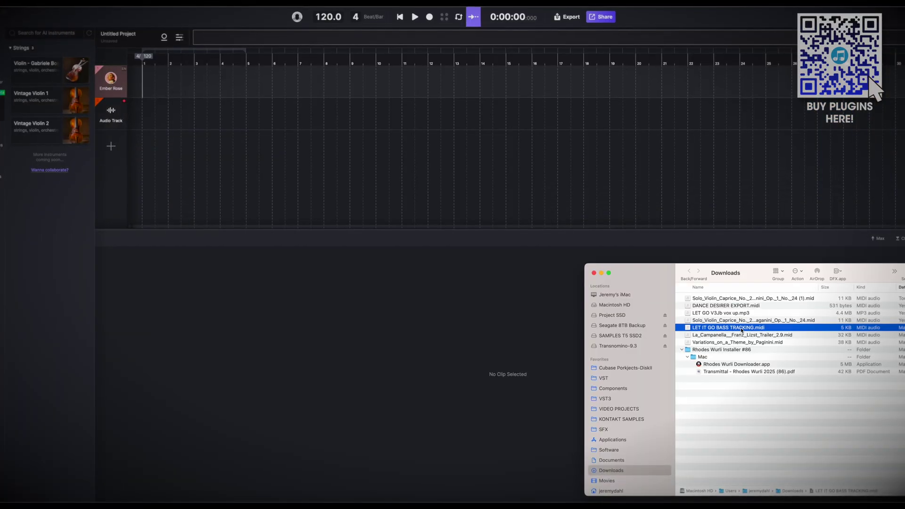
- Import LET IT GO BASS TRACKING.midi into the ACE Studio project, add a new AI violin track below the imported tracks, and solo it
drag(742, 331, 137, 86)
click(496, 239)
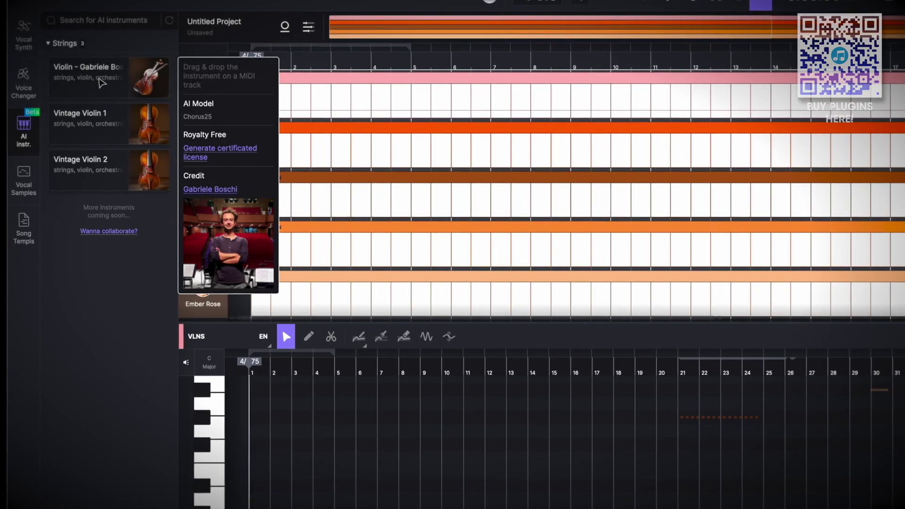
drag(71, 68, 81, 102)
drag(160, 128, 215, 286)
click(213, 283)
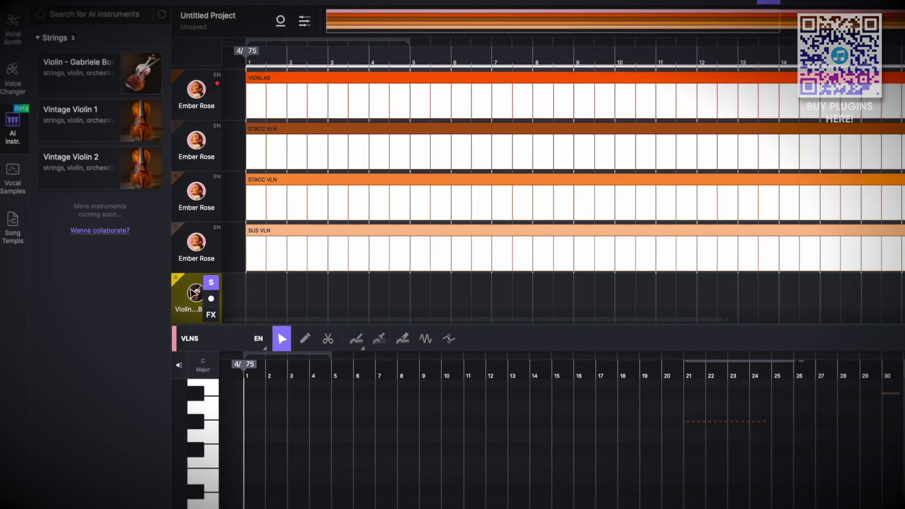
- Put the VIOKLAS part on the AI violin and assign Vintage Violin 1 and Vintage Violin 2 to the two STACC VLN parts
drag(191, 289, 193, 94)
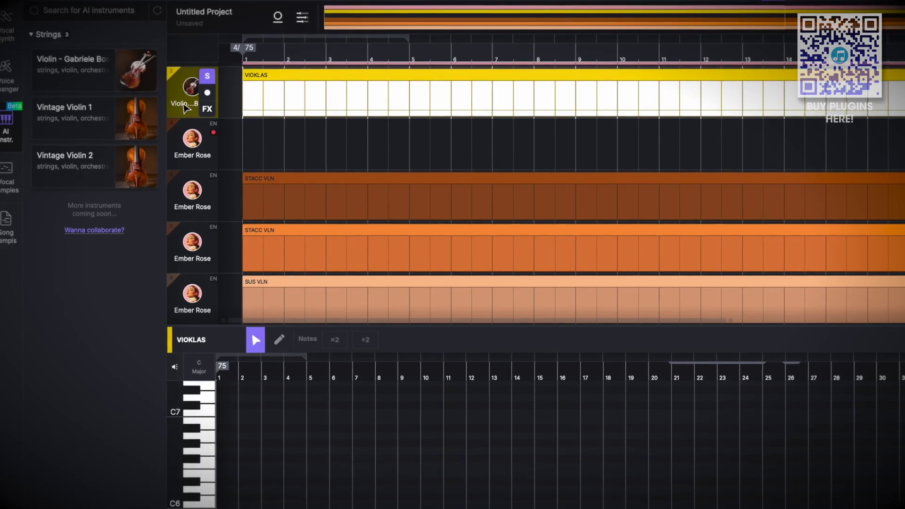
click(266, 178)
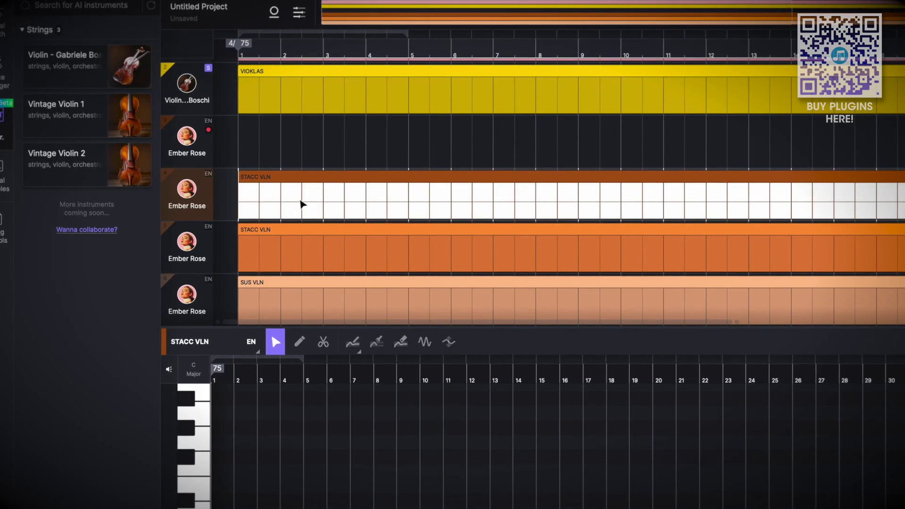
mouse_move(68, 122)
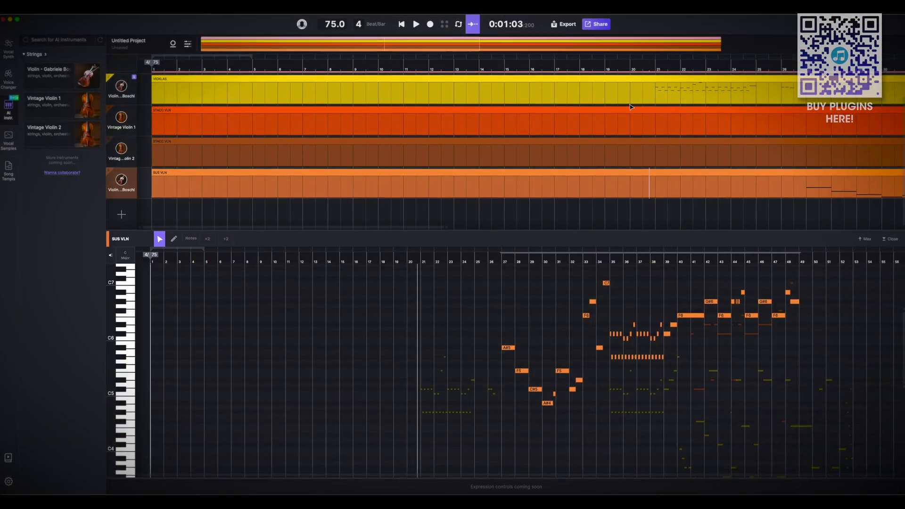
- Play back the arranged AI violin parts in ACE Studio to audition them
click(758, 76)
key(space)
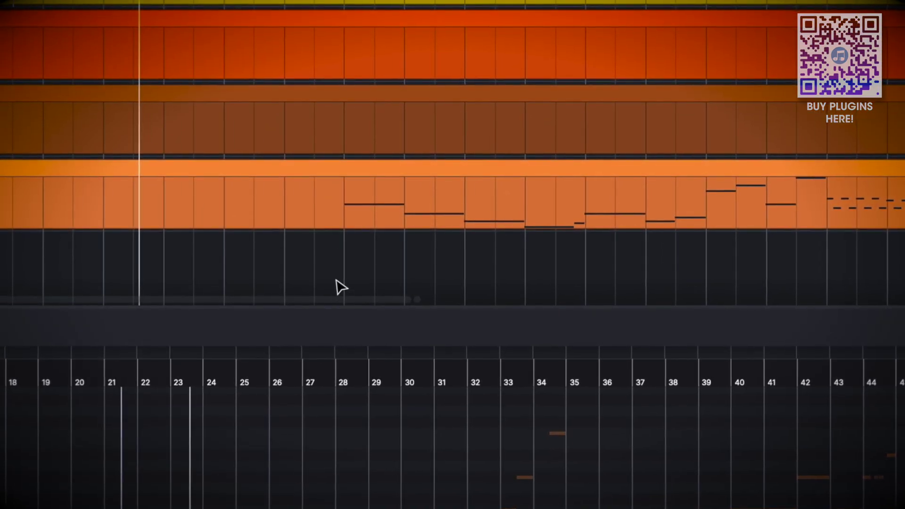
click(346, 260)
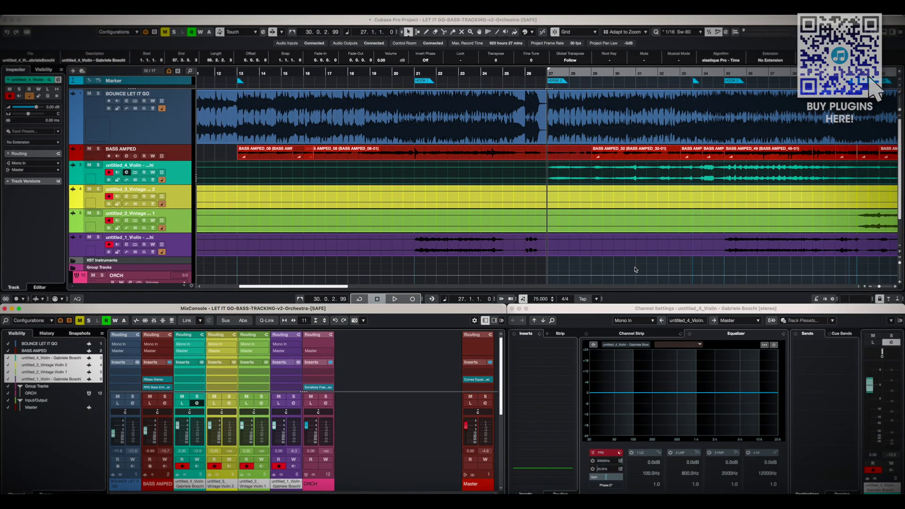
- Play the Cubase mix from bar 27, lower the four linked violin tracks to -6.42 dB, and reduce untitled_4_Violin further on its own
key(space)
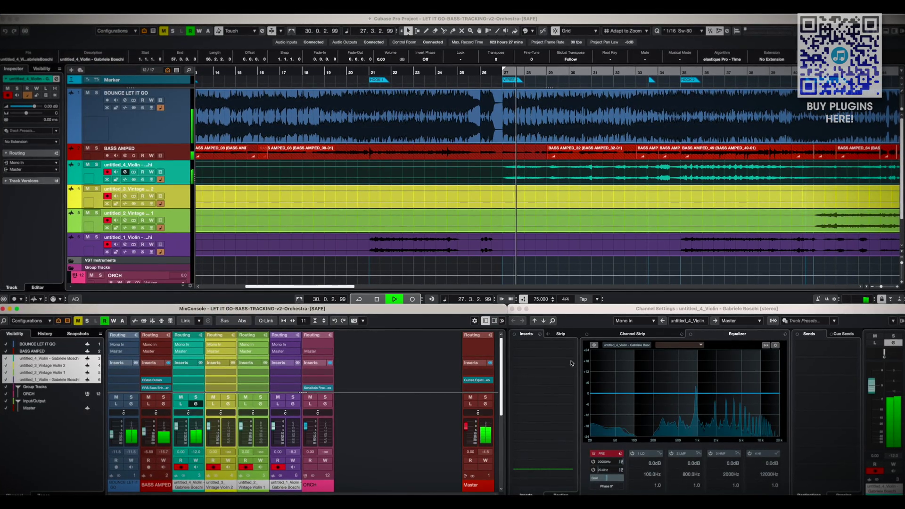
click(266, 320)
click(242, 433)
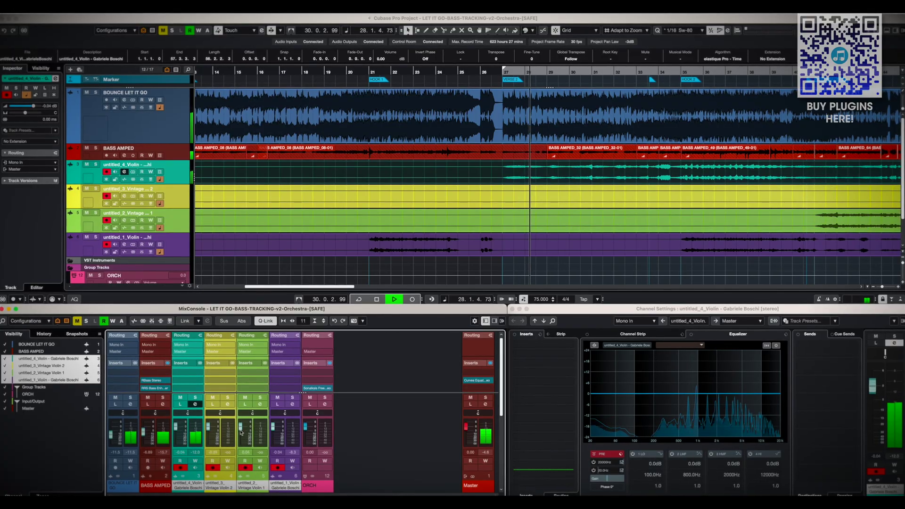
drag(242, 433, 240, 435)
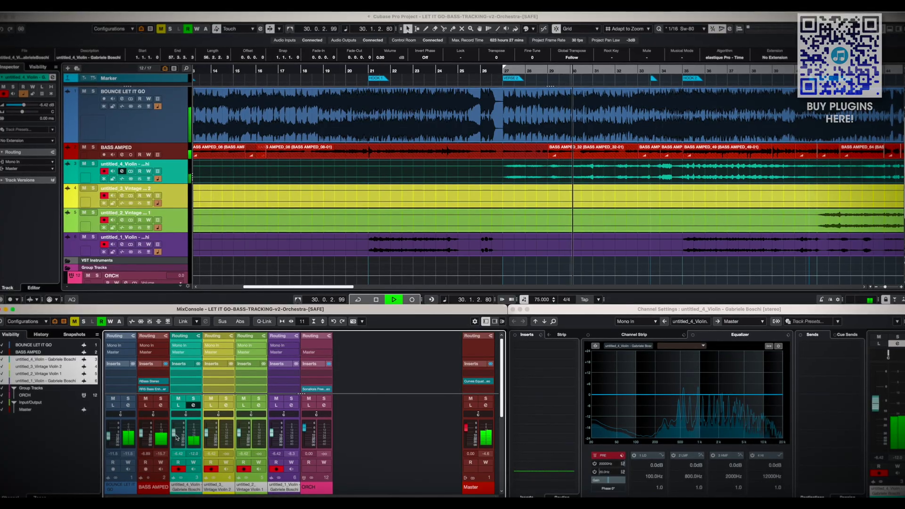
drag(175, 434, 176, 440)
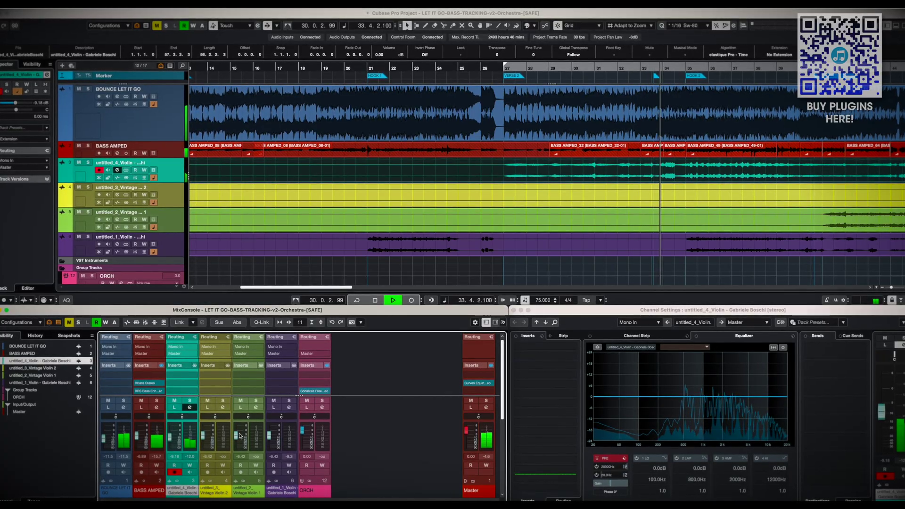
- Select the four rendered violin tracks, audition them soloed without the backing, and turn their solo off
click(172, 254)
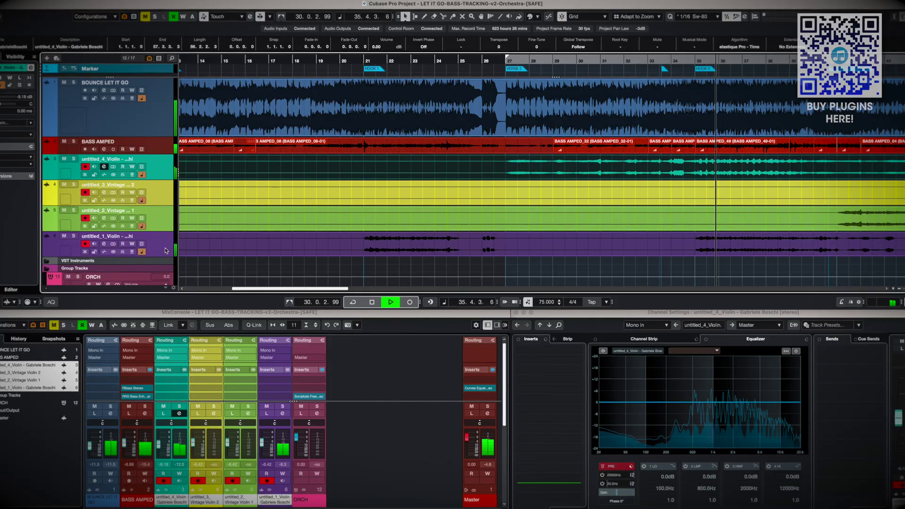
key(s)
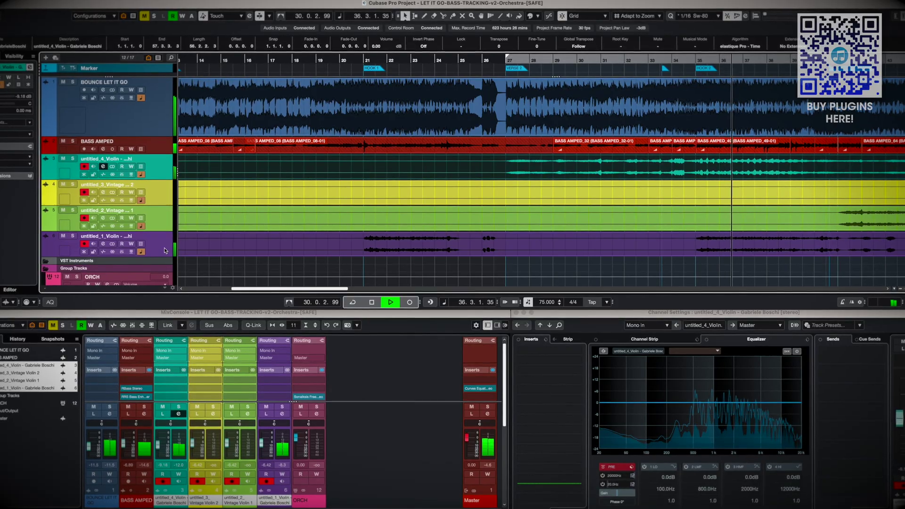
key(g)
key(g)
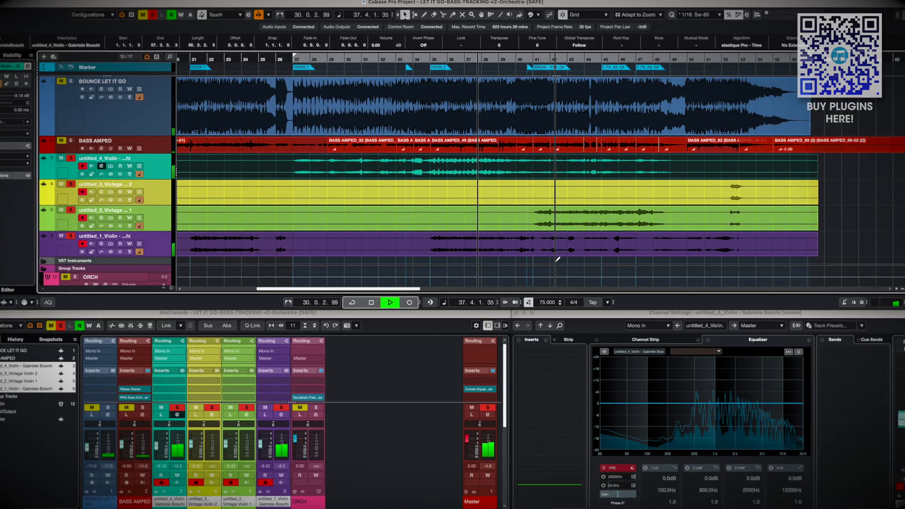
key(s)
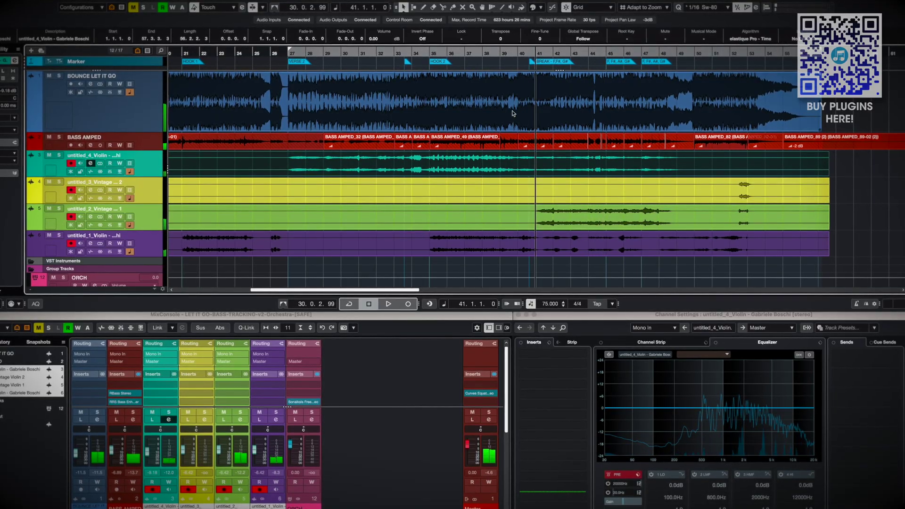
- Resume playing the full mix from bar 41 and raise the untitled_4_Violin track's level to -4.89 dB
key(space)
click(548, 223)
click(519, 250)
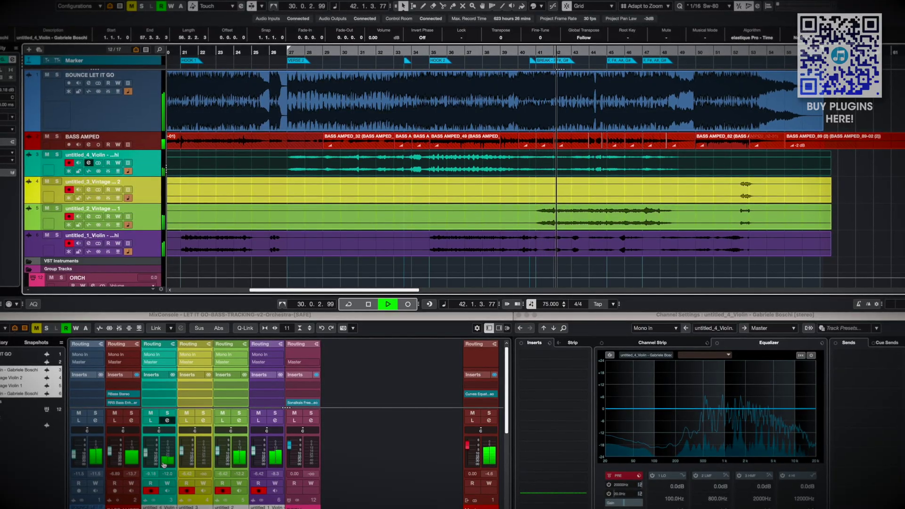
drag(150, 460, 147, 456)
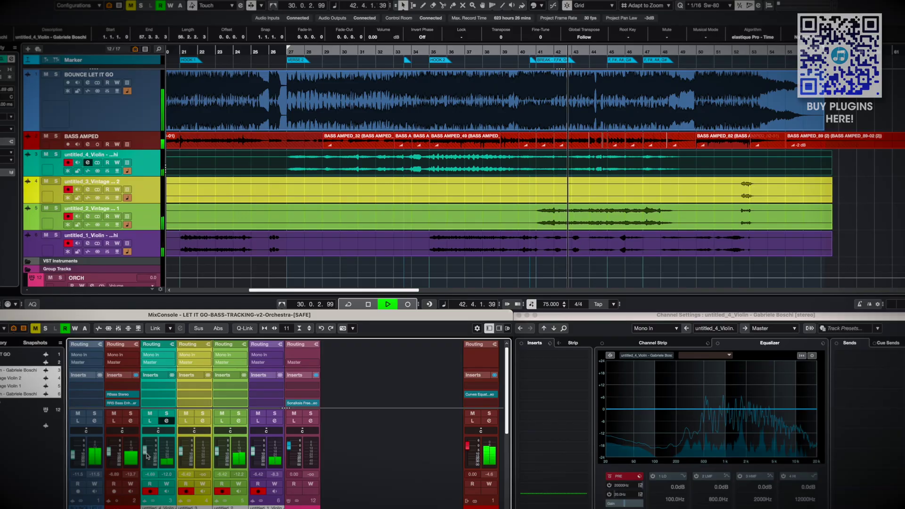